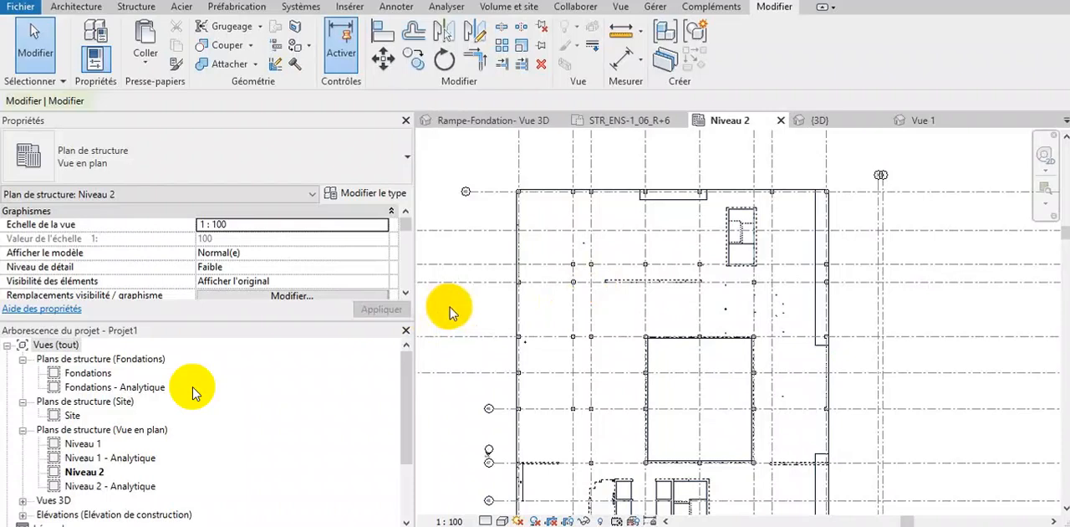
key(v)
key(v)
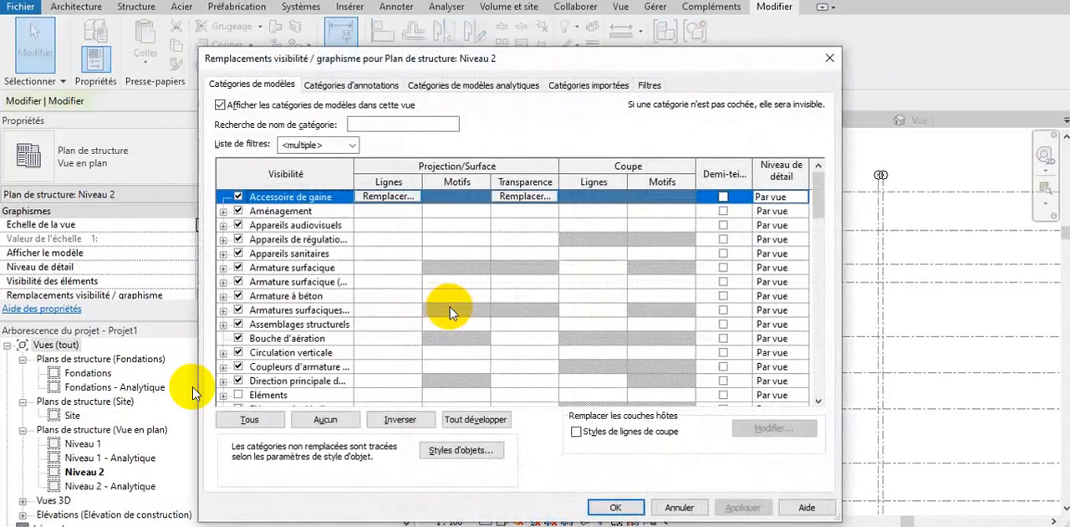
drag(674, 60, 592, 311)
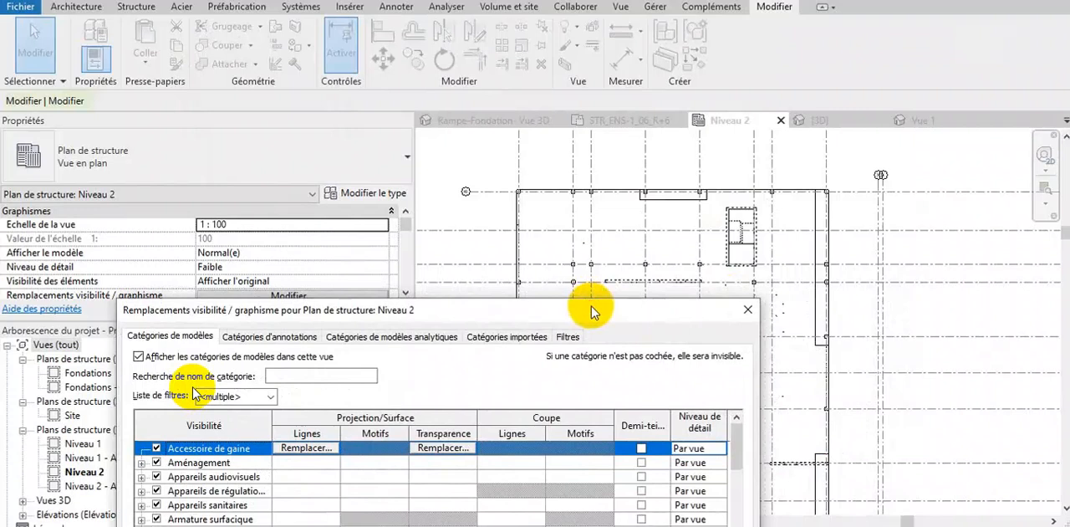
drag(592, 311, 581, 84)
click(559, 111)
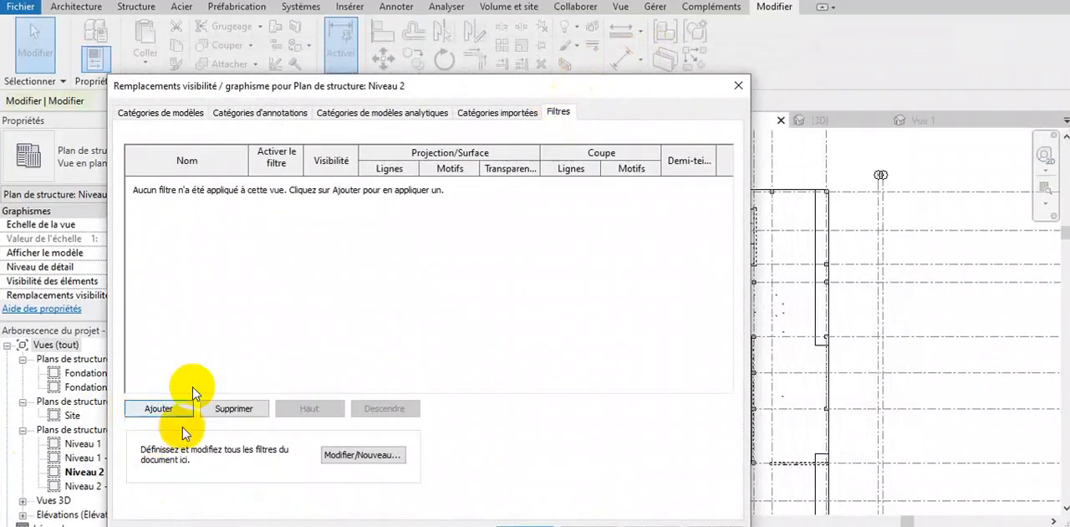
click(367, 458)
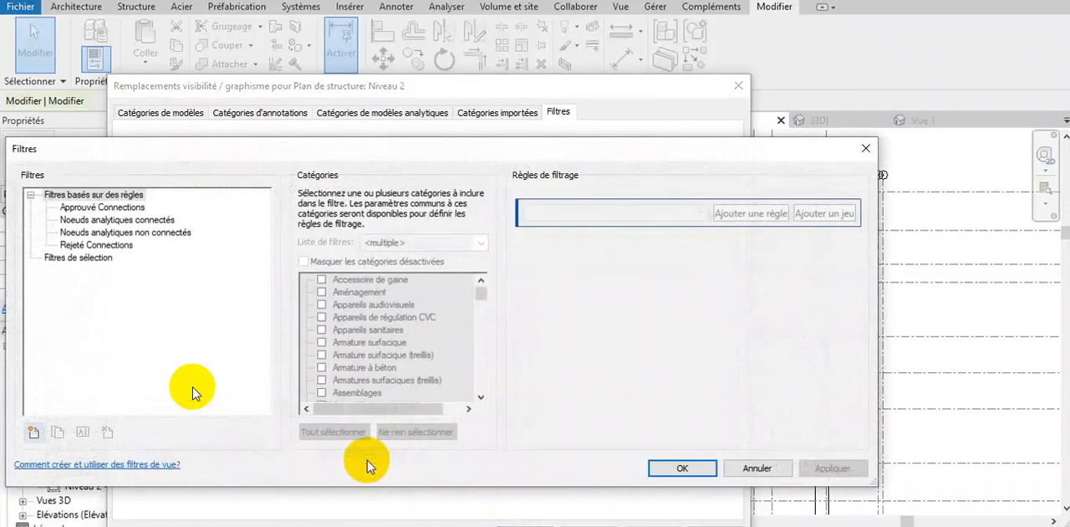
click(33, 431)
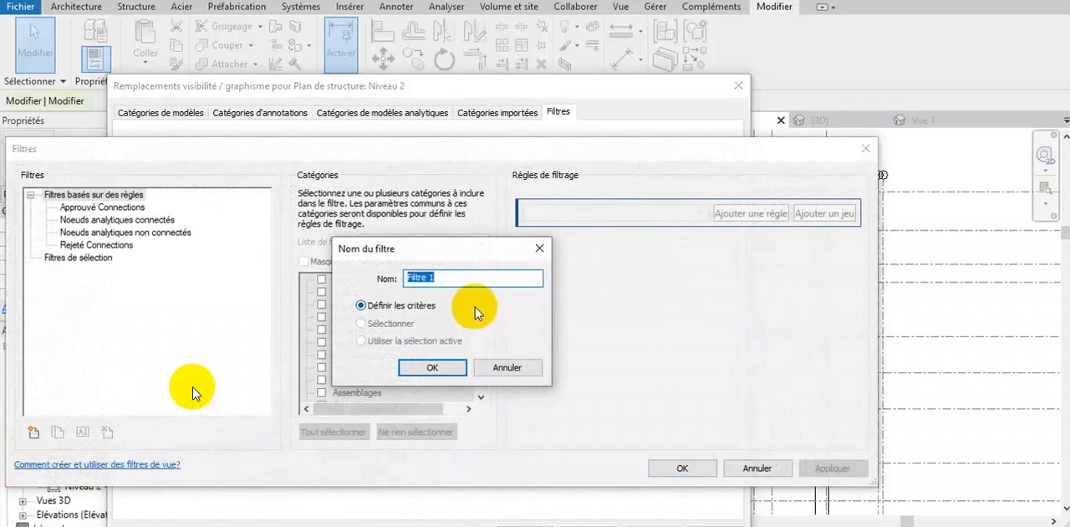
text(poteau)
click(431, 366)
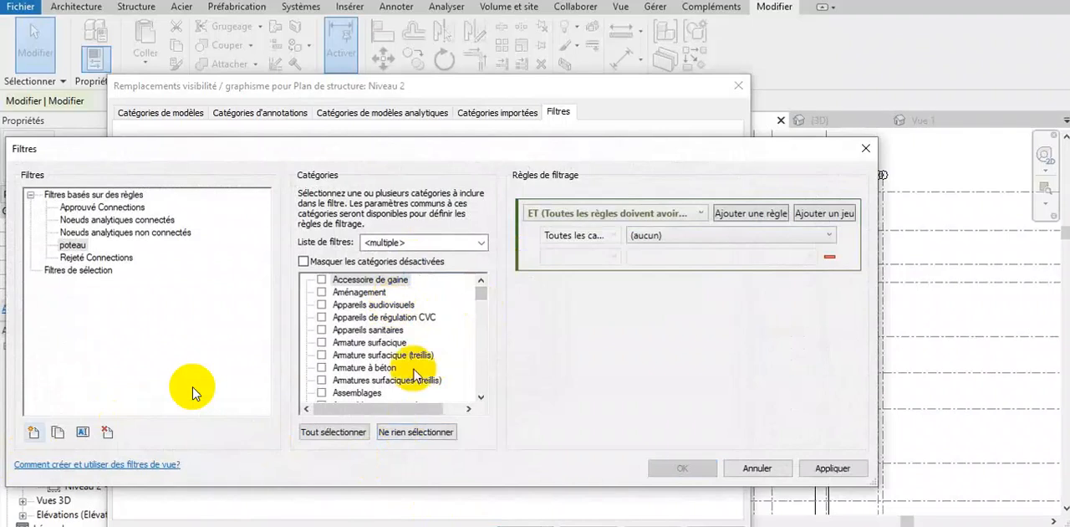
click(483, 301)
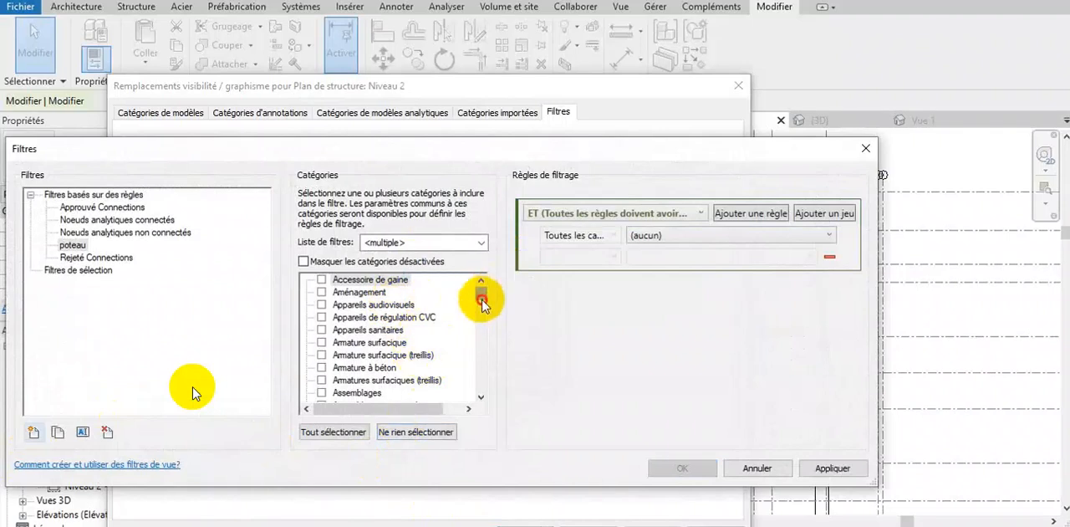
drag(482, 300, 477, 306)
click(387, 344)
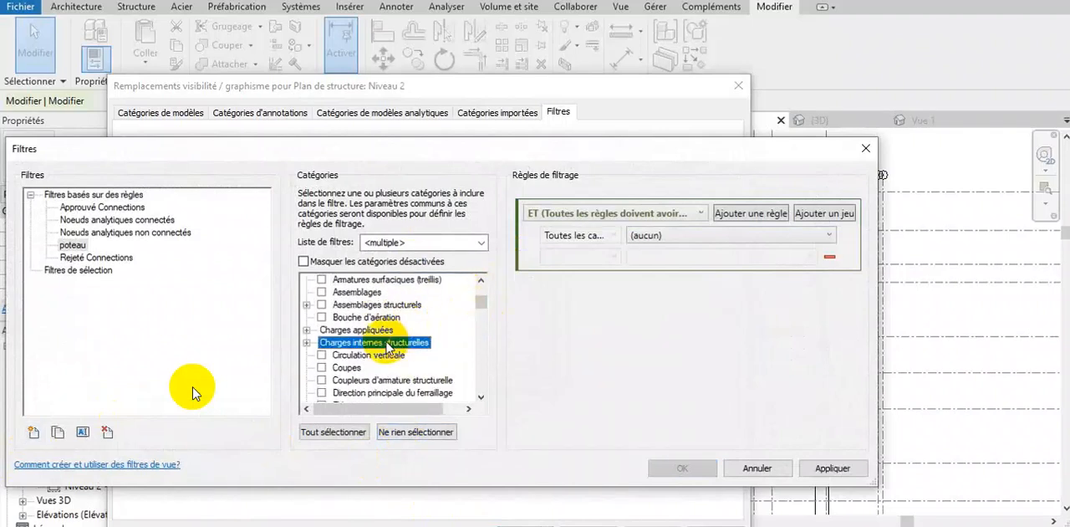
key(p)
click(483, 347)
drag(483, 346, 483, 358)
click(322, 342)
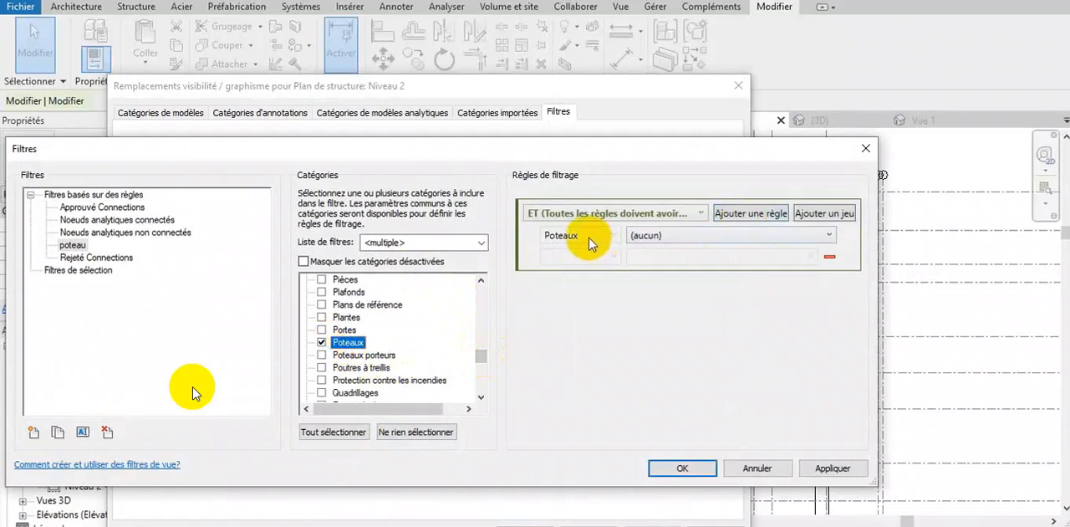
click(657, 235)
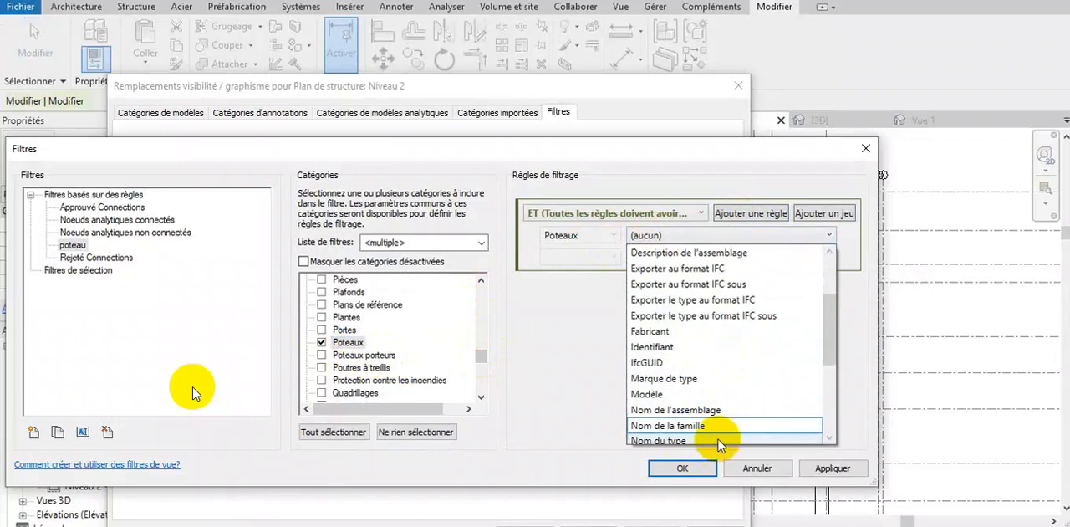
mouse_move(825, 352)
mouse_down()
mouse_move(826, 407)
mouse_move(831, 289)
mouse_up()
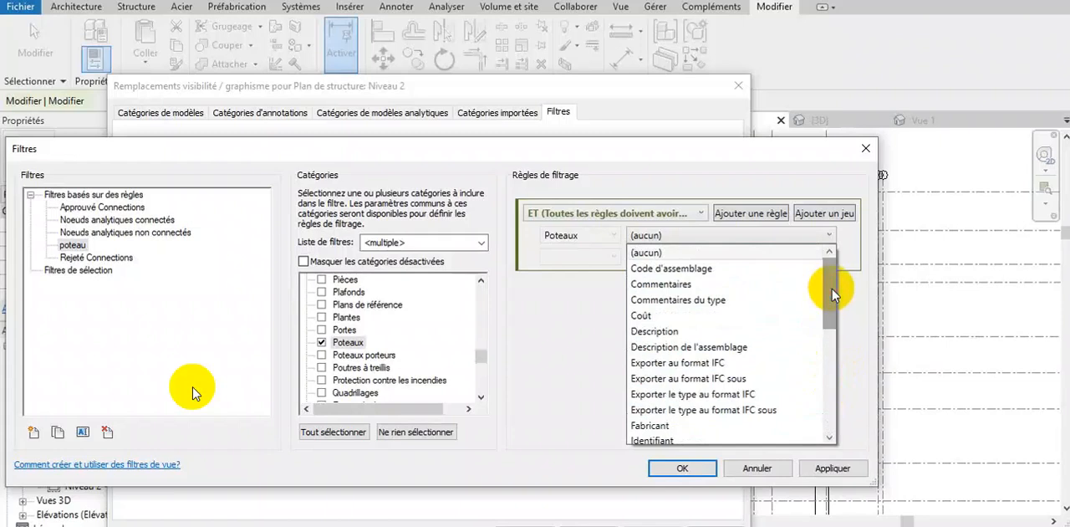
click(871, 150)
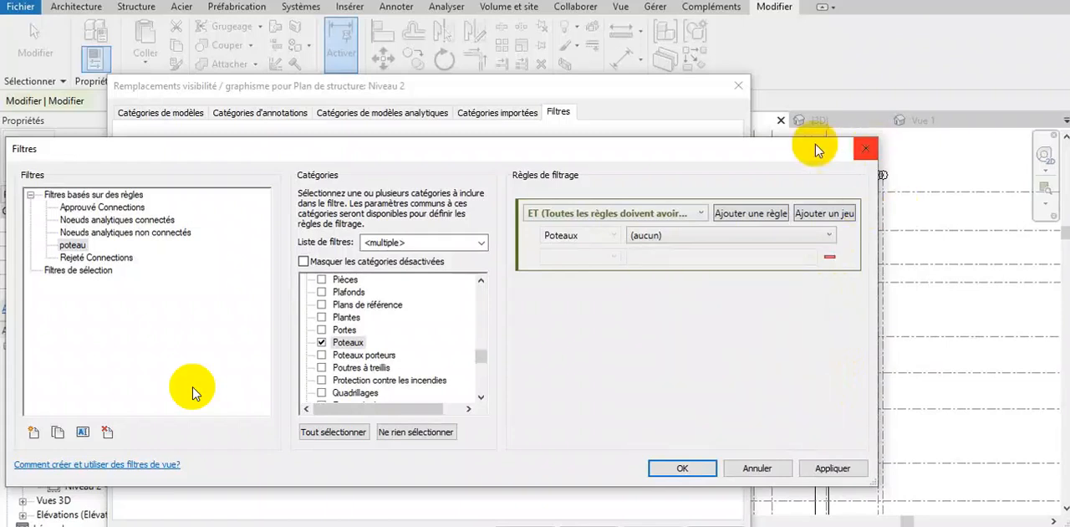
click(866, 149)
click(738, 86)
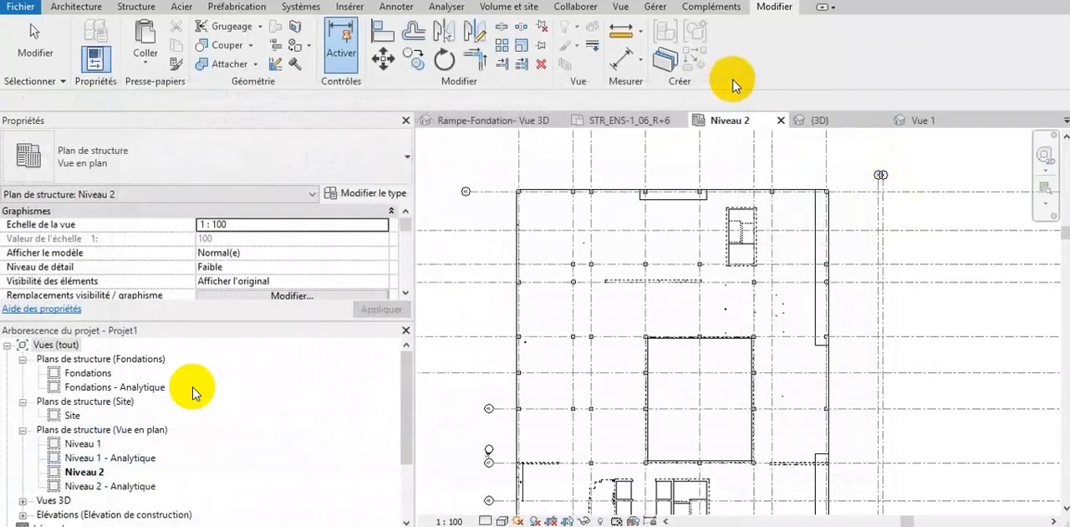
- Check the level and offset constraints of a rectangular structural column in the Niveau 2 plan
click(591, 264)
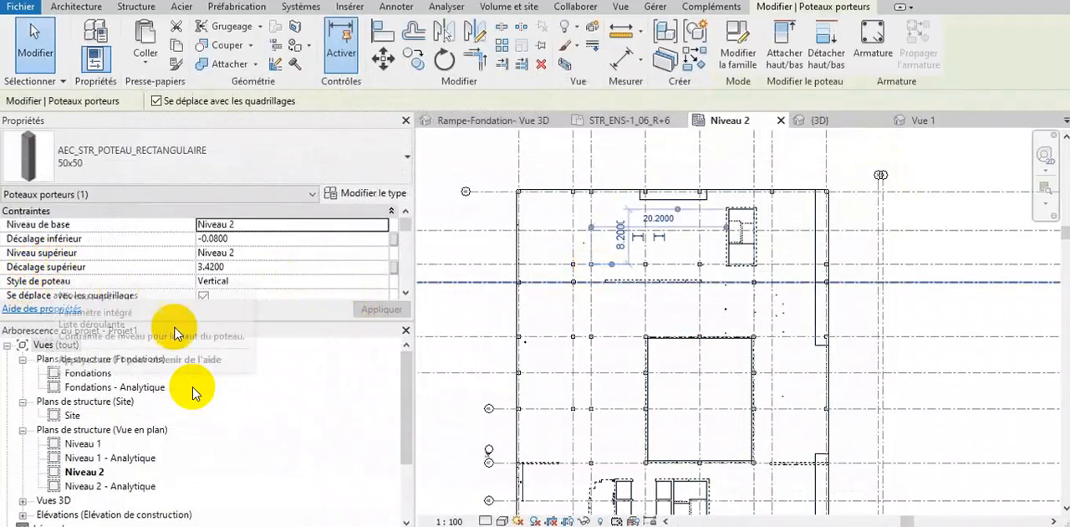
click(495, 314)
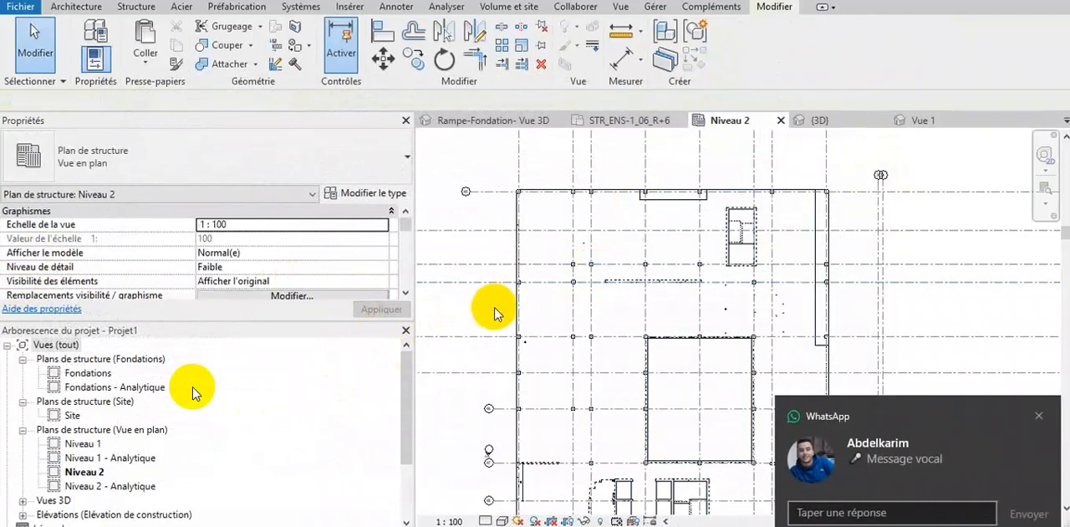
click(1044, 416)
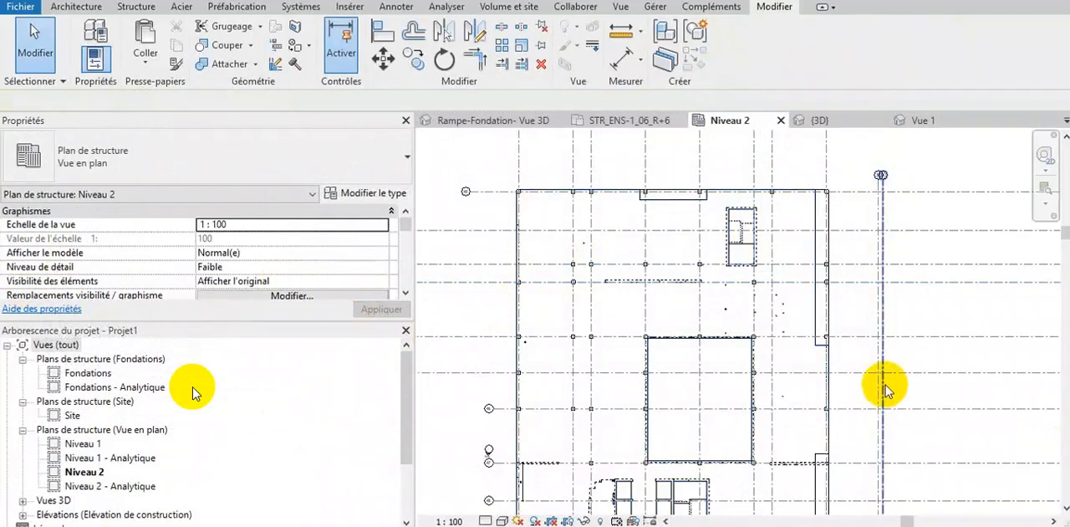
- Create a new rule-based filter named "poteau dec" from the Niveau 2 visibility/graphics overrides
key(v)
key(g)
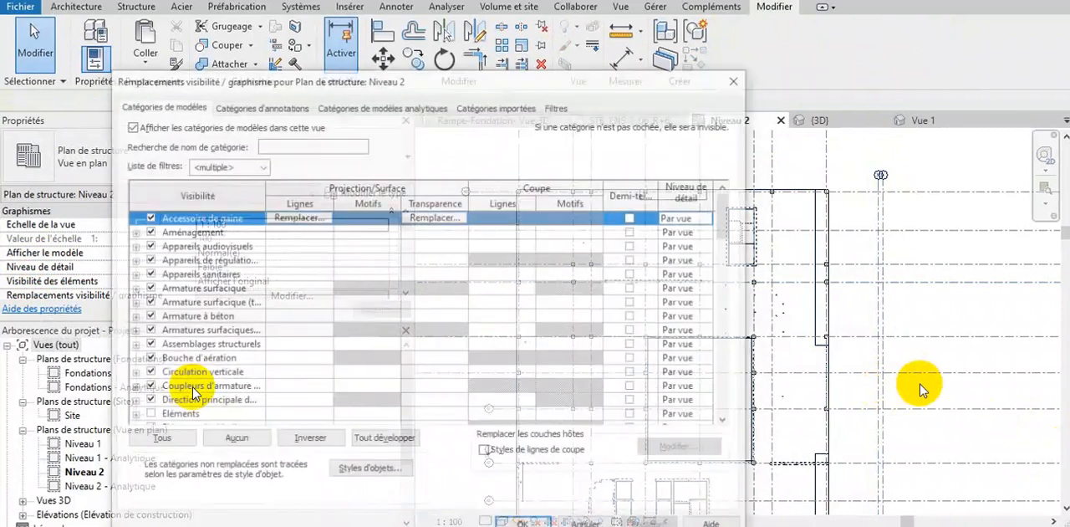
click(562, 107)
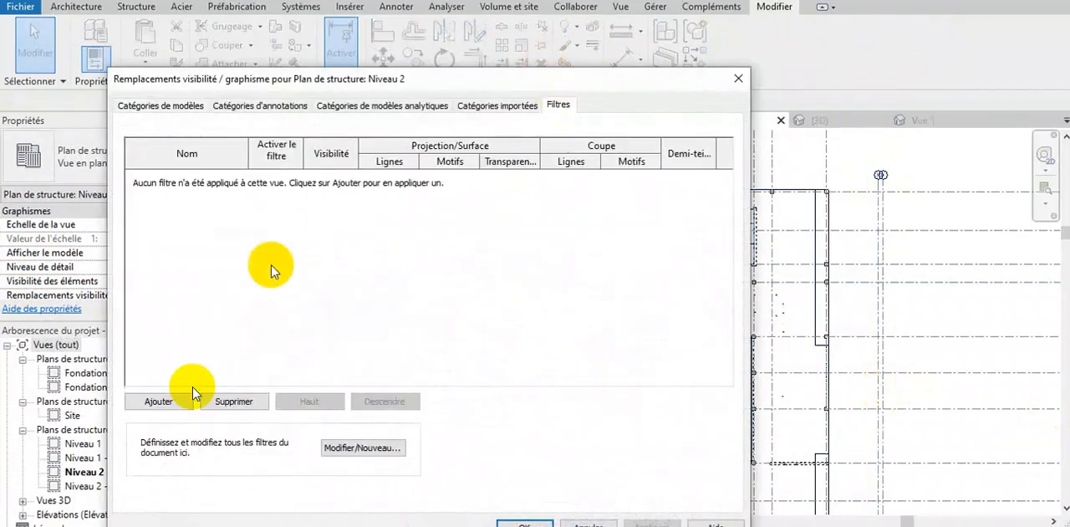
click(181, 406)
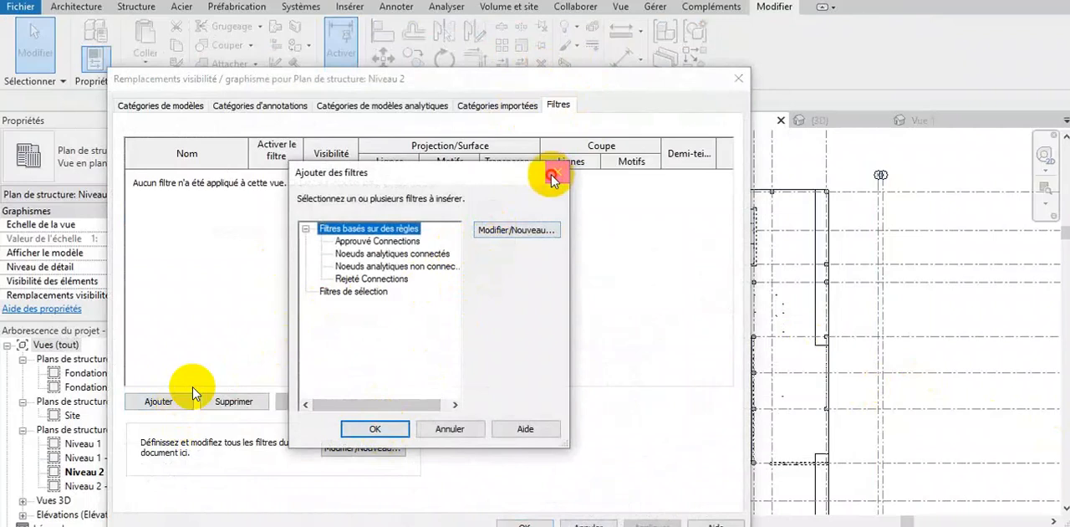
click(558, 172)
click(387, 450)
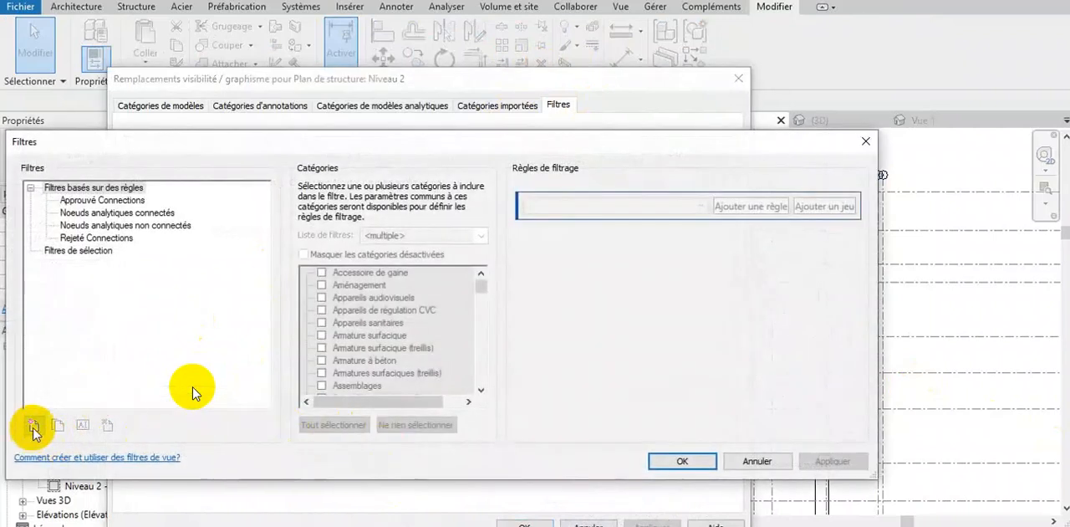
click(29, 426)
text(Poteau)
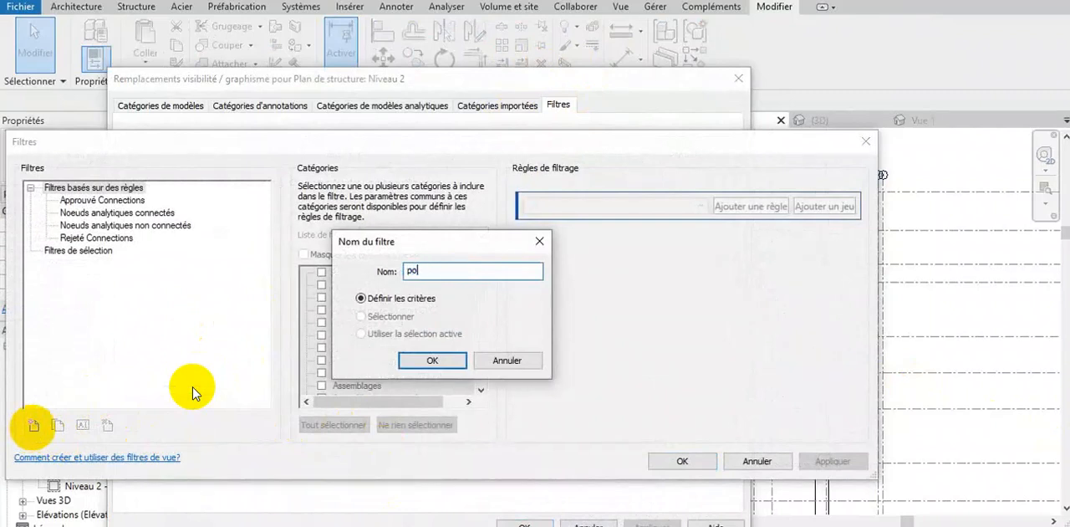
text( dec)
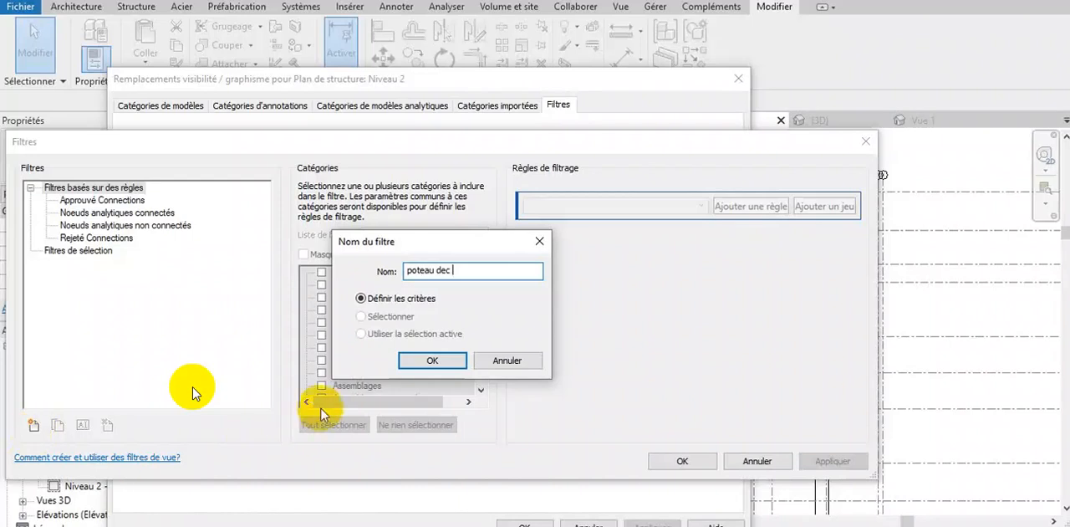
click(432, 360)
- Limit the "poteau dec" filter to the Poteaux porteurs category only
click(386, 349)
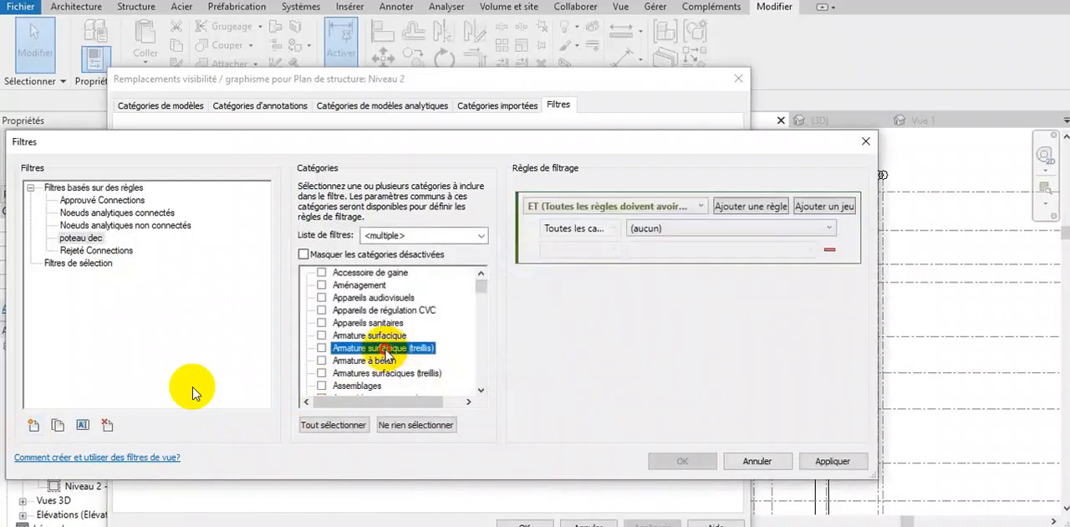
key(p)
drag(479, 334, 483, 346)
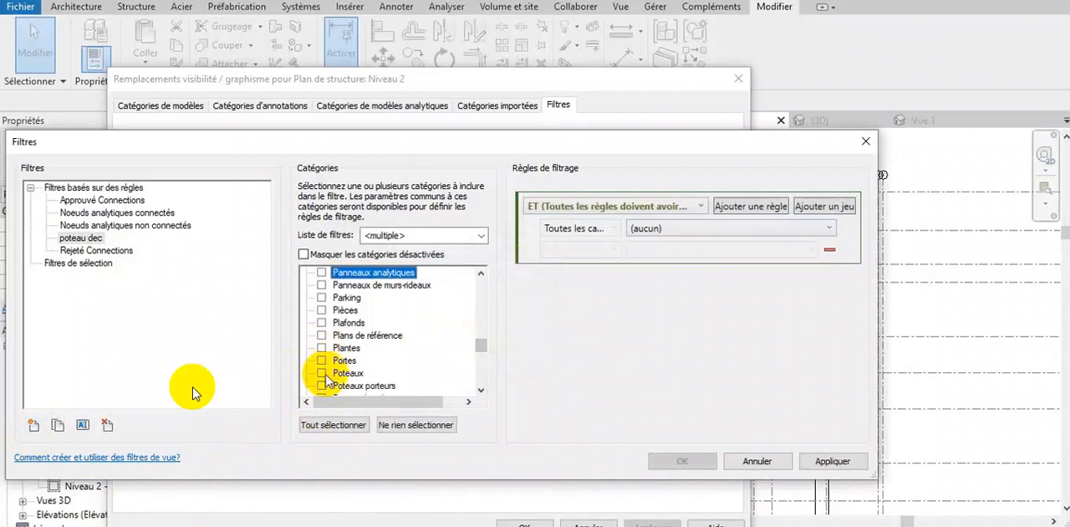
click(322, 373)
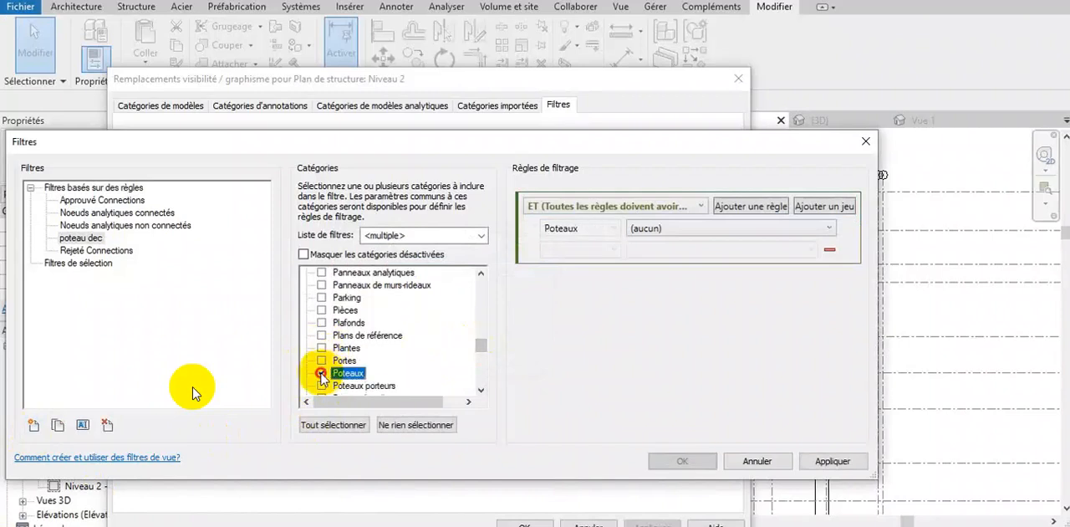
click(757, 229)
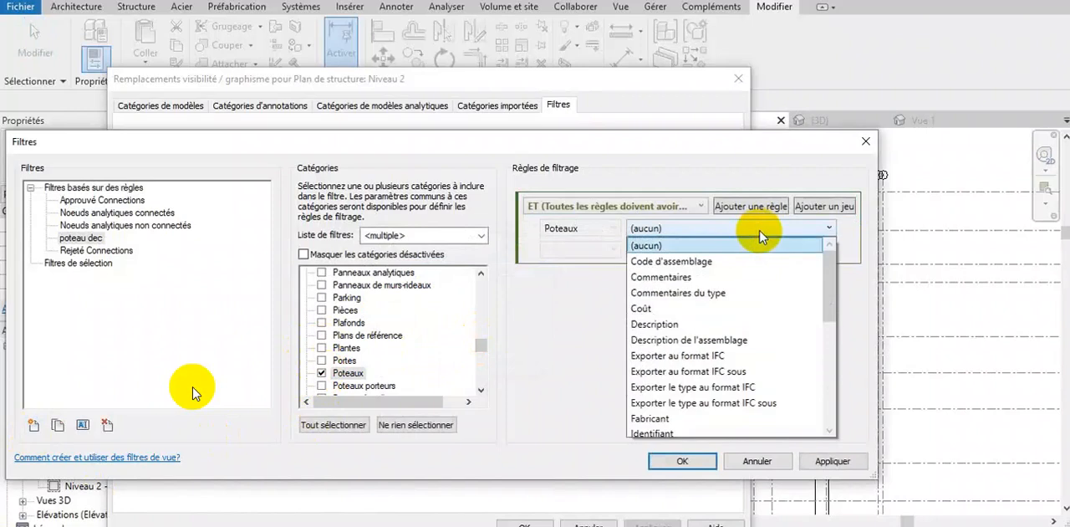
click(322, 386)
click(322, 385)
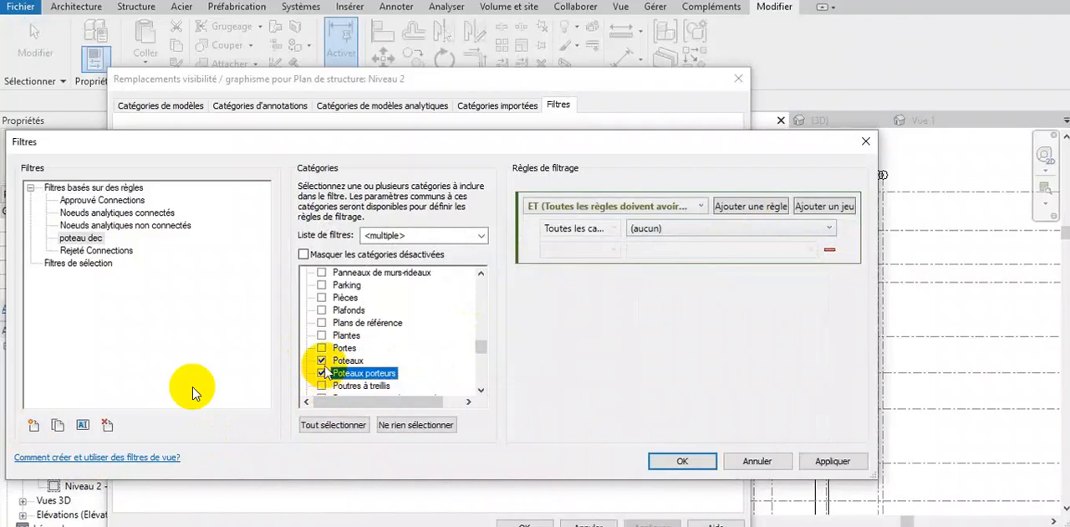
click(321, 360)
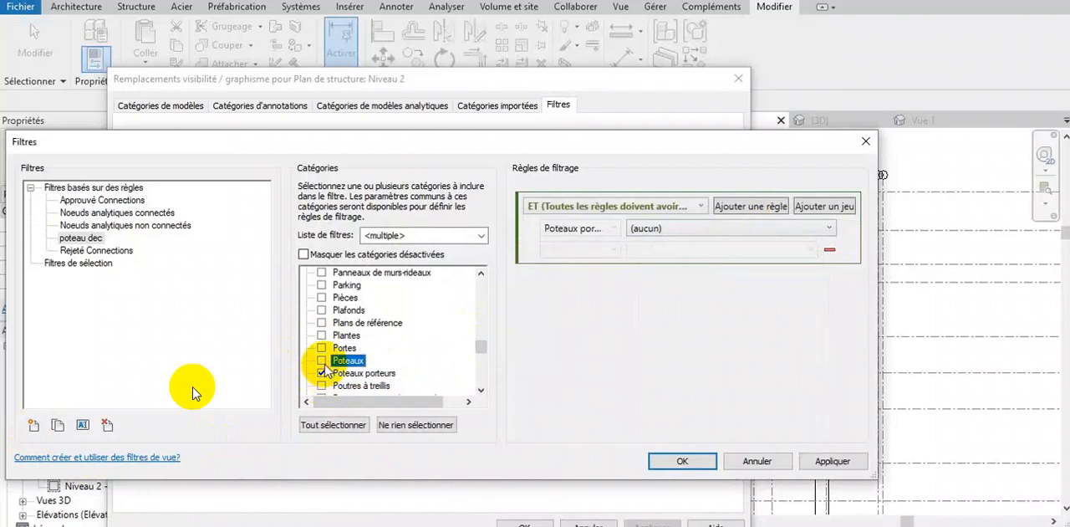
- Add the filter rule Décalage supérieur égal 3.4200 and save the filter definition
click(808, 227)
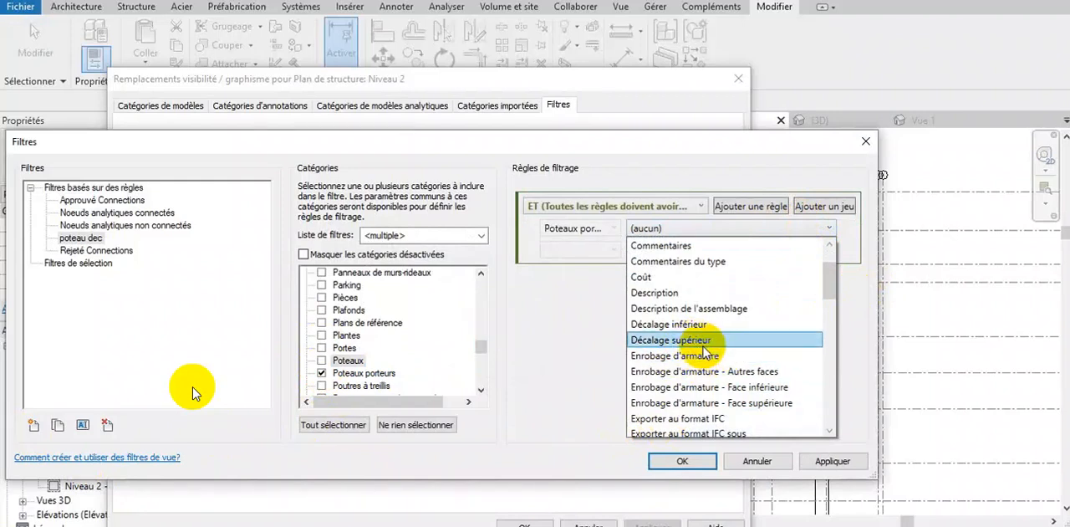
click(706, 346)
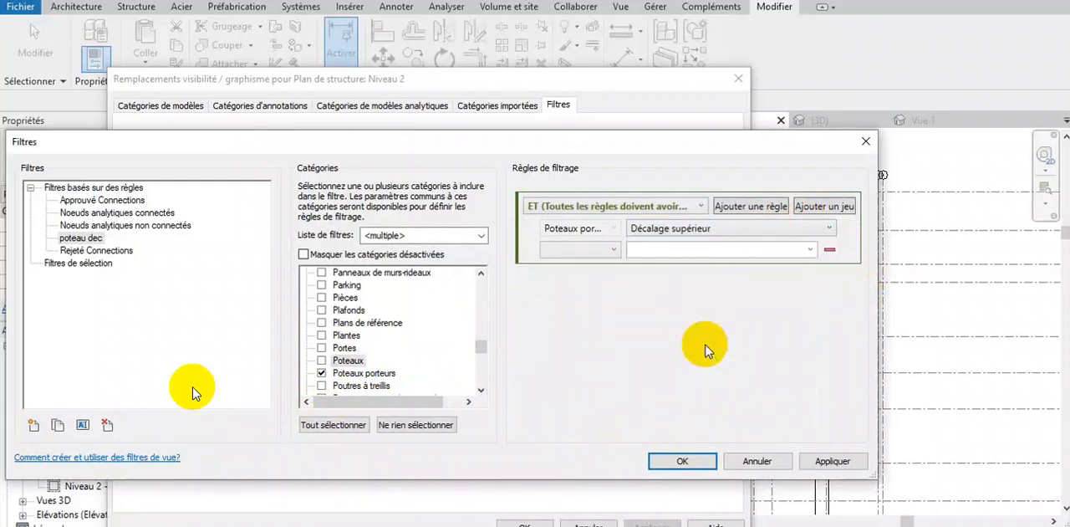
click(611, 251)
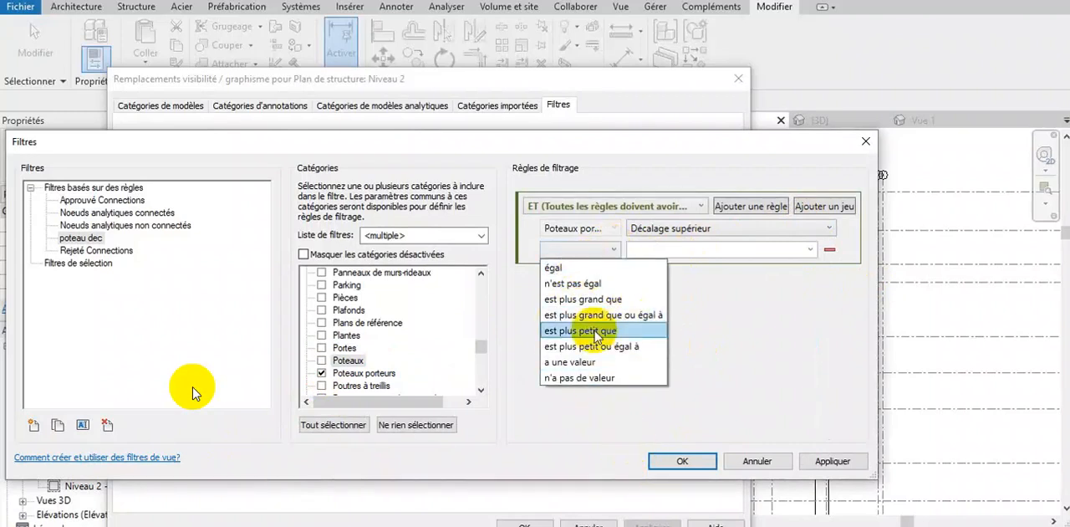
click(566, 273)
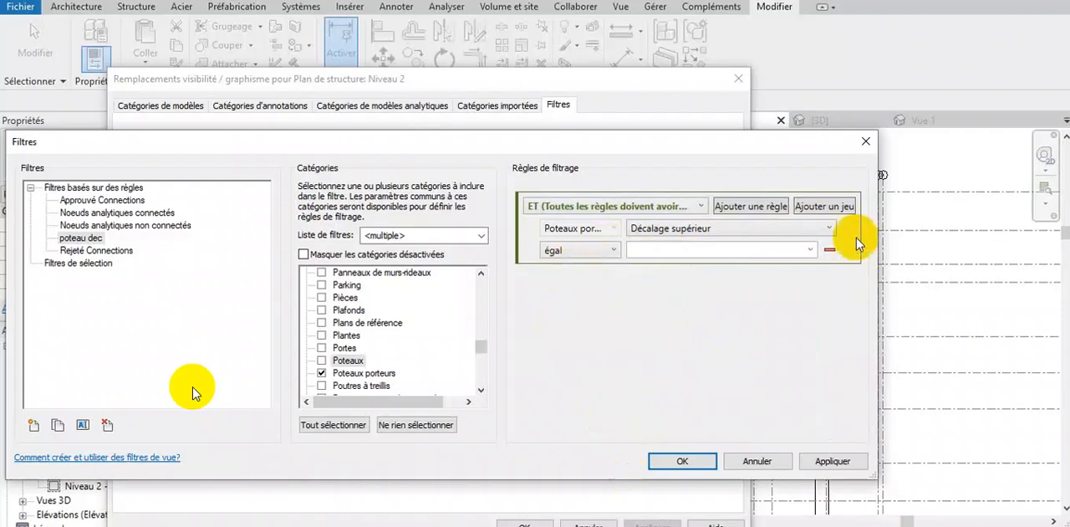
click(810, 250)
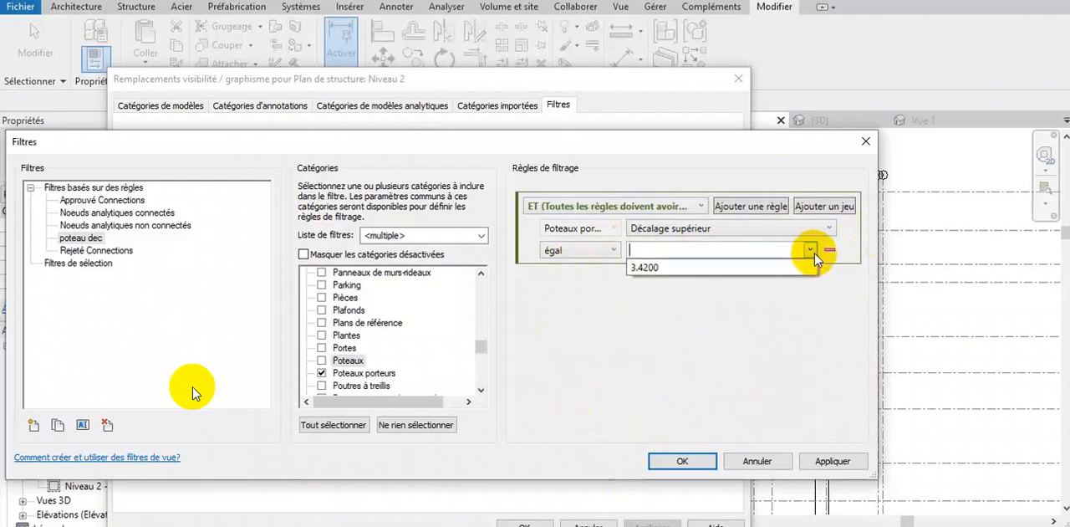
click(650, 269)
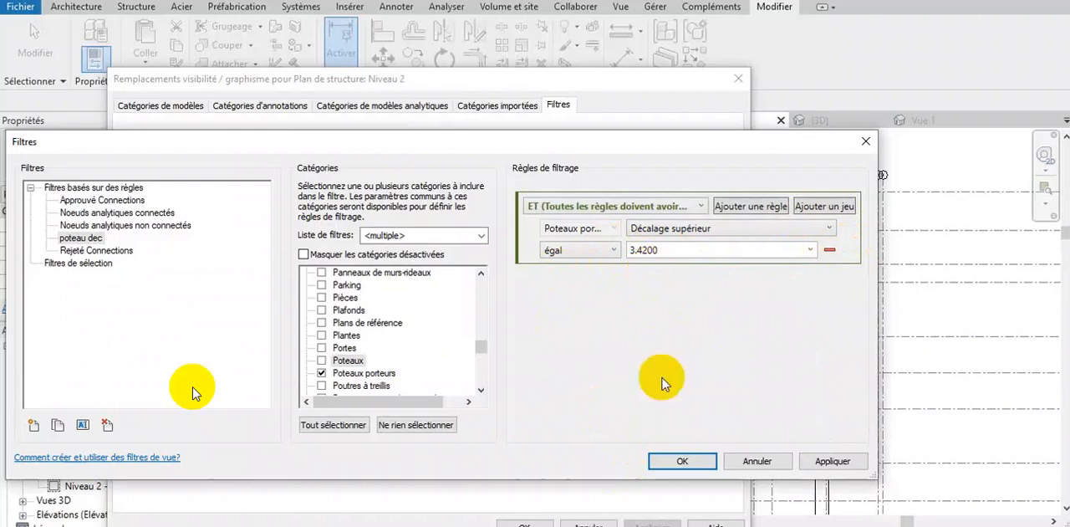
click(682, 461)
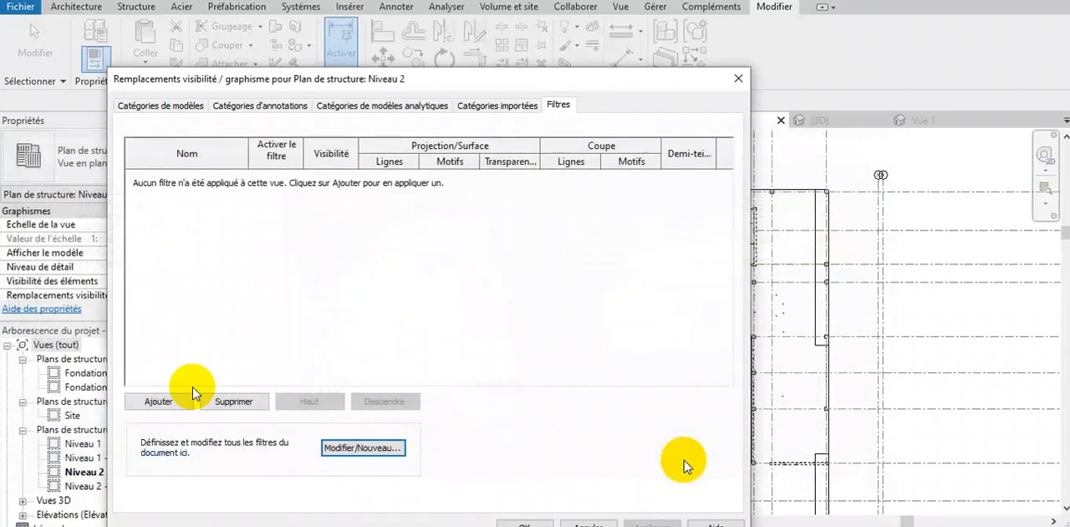
- Add the "poteau dec" filter to the Niveau 2 structural plan's view filters
click(158, 399)
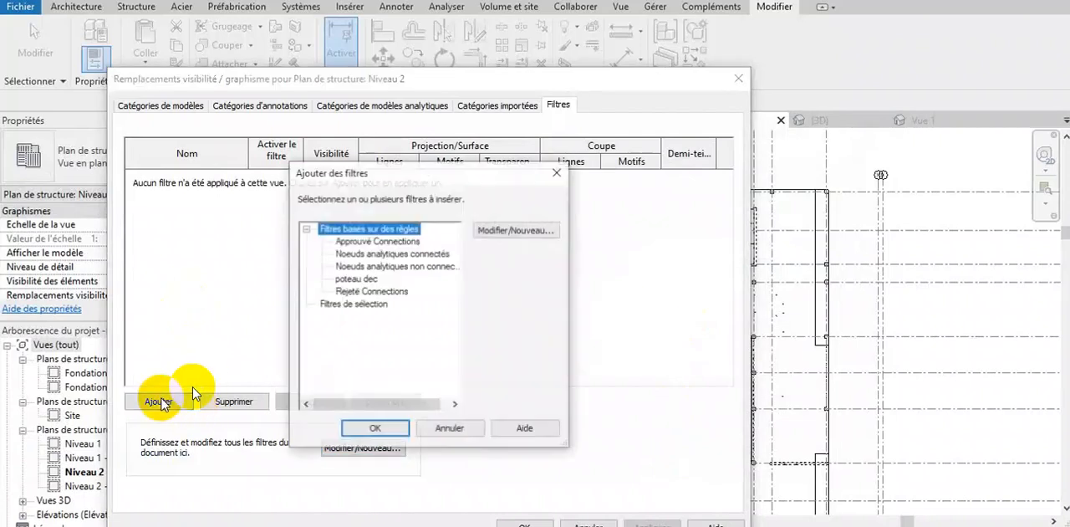
click(359, 279)
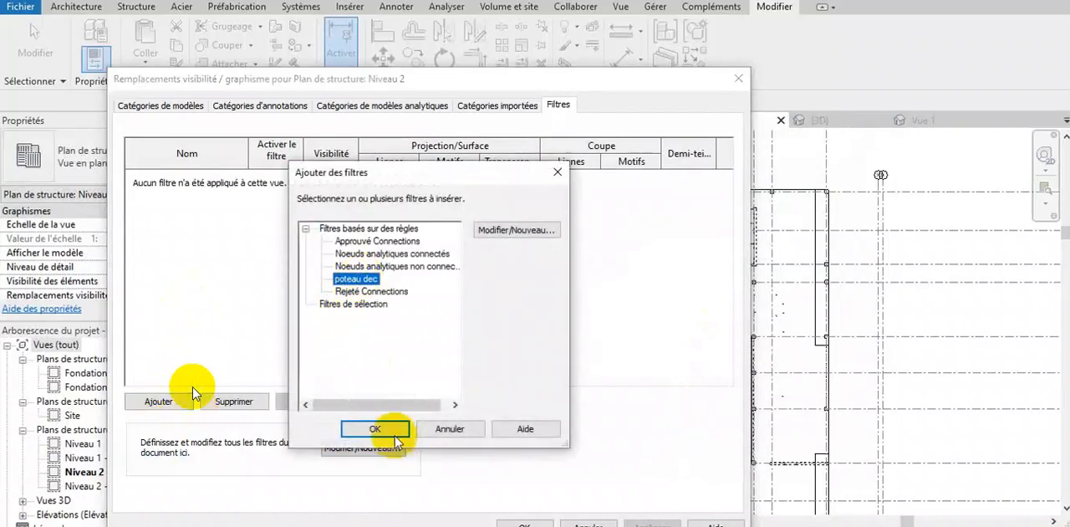
click(393, 433)
- Override the "poteau dec" filter's projection/surface lines with the Plein pattern, line weight 2 and blue (RGB 0-0-255)
click(387, 176)
click(396, 283)
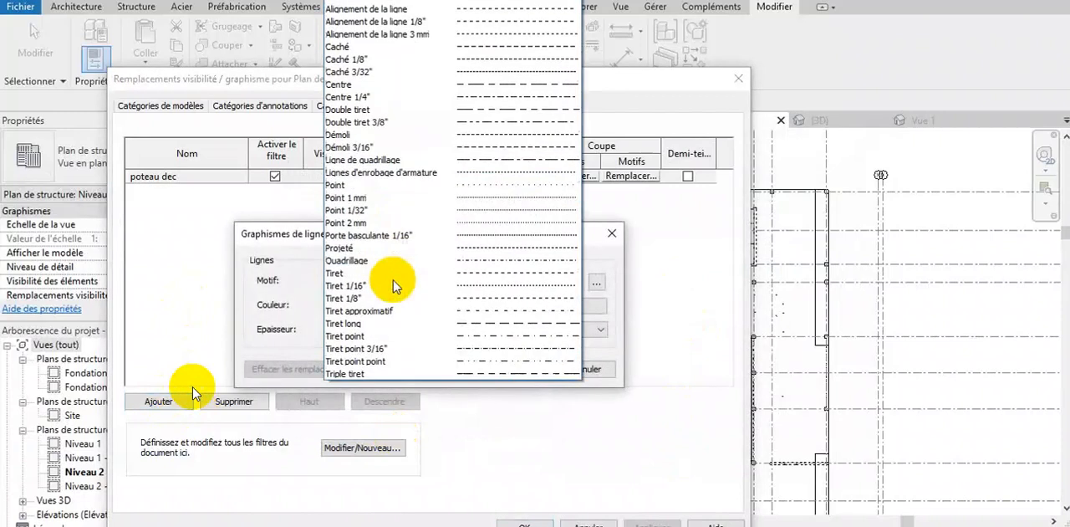
click(447, 2)
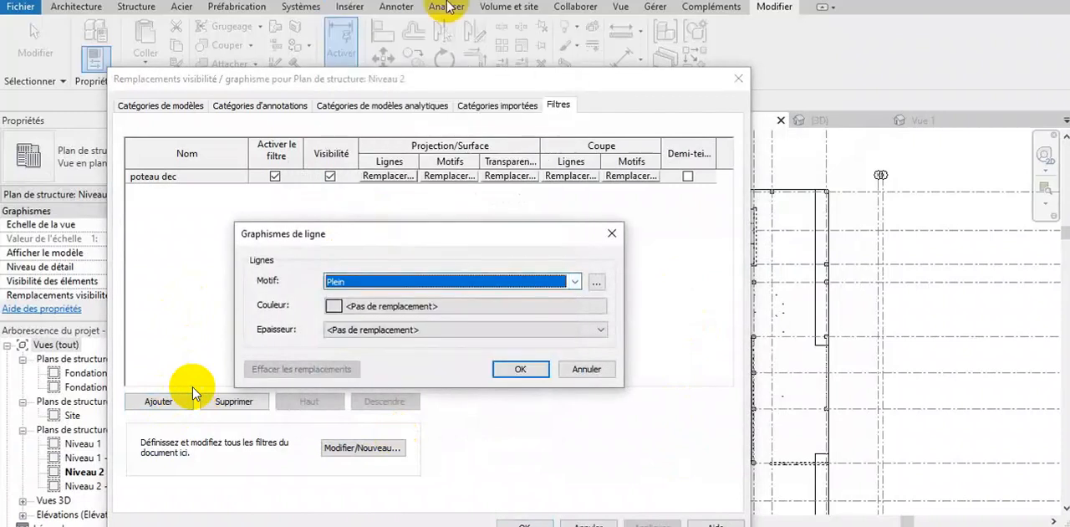
click(420, 331)
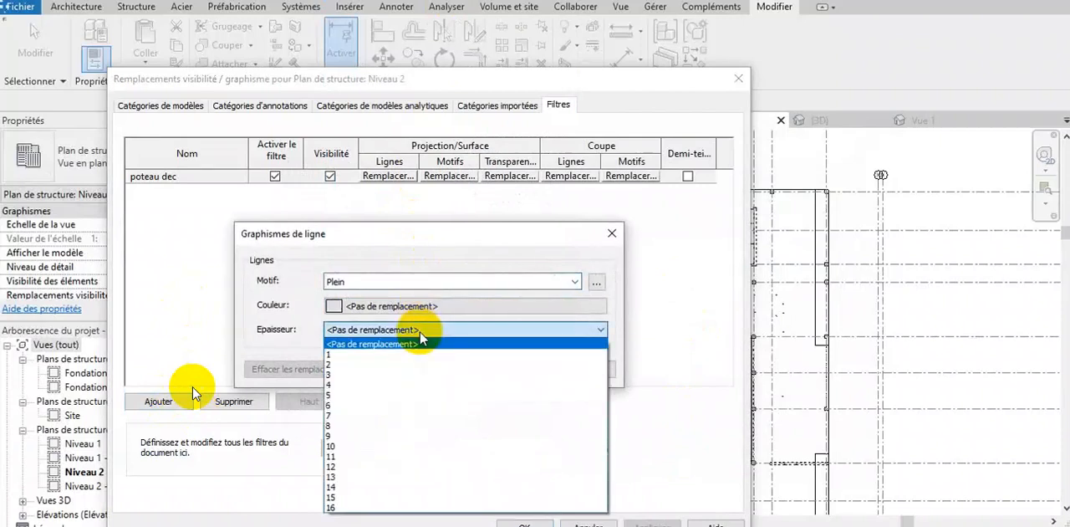
click(404, 366)
click(424, 306)
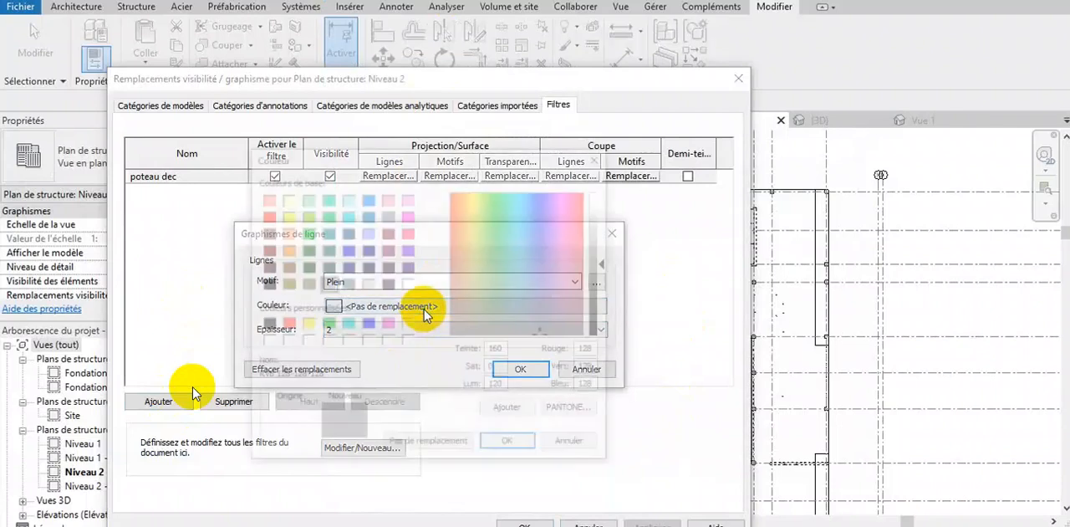
click(367, 324)
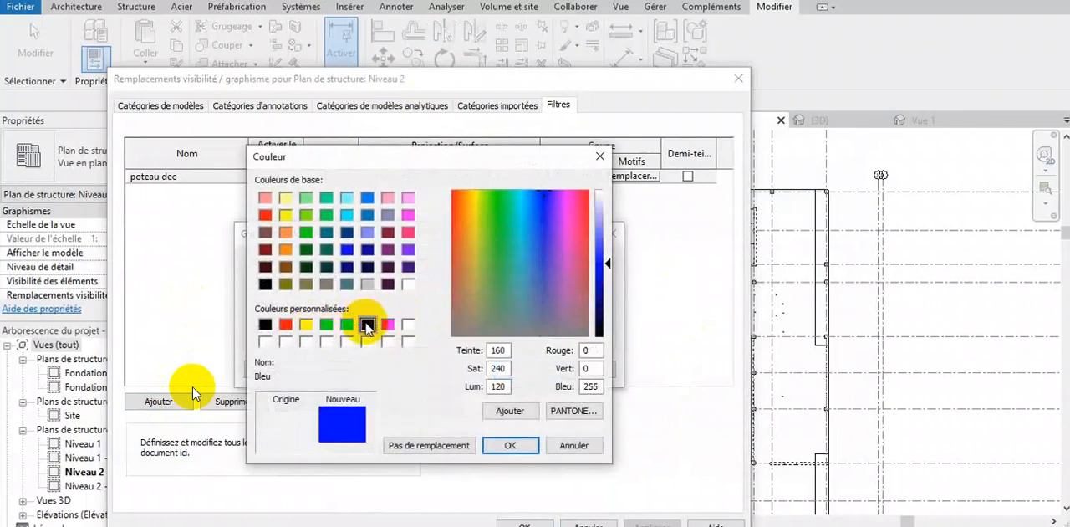
click(509, 448)
click(518, 366)
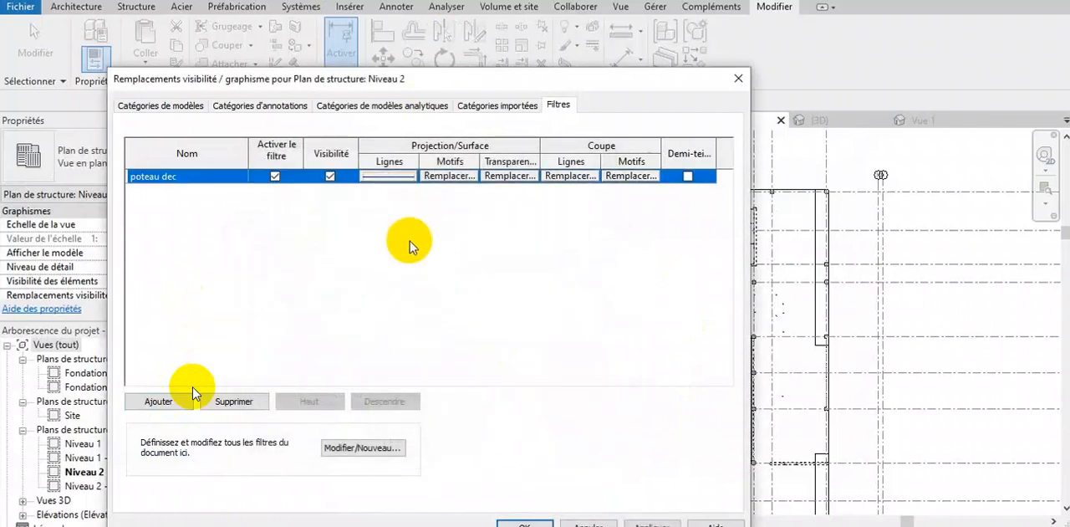
- Set the foreground surface pattern override of the "poteau dec" filter to a solid fill in blue (RGB 0-0-255)
click(436, 181)
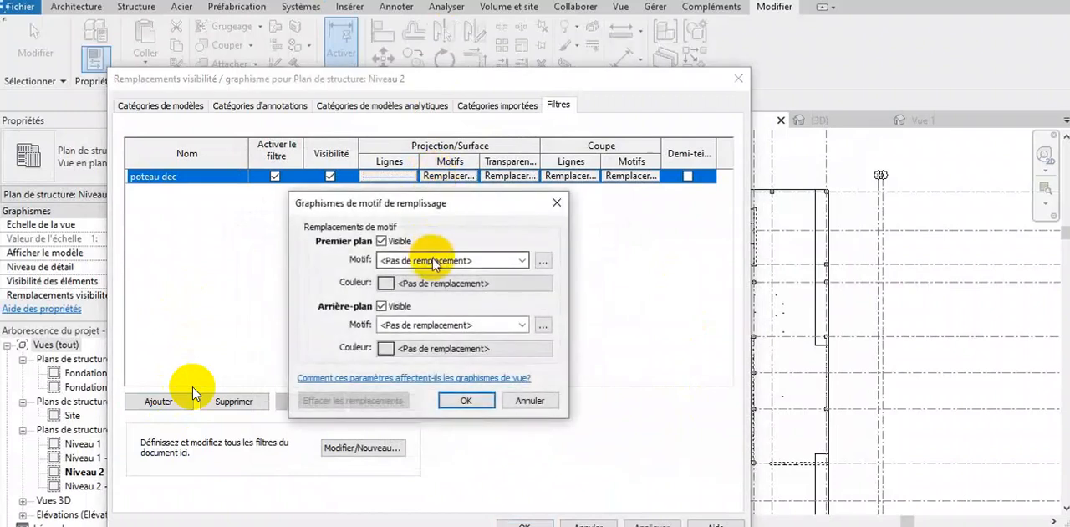
click(433, 258)
click(430, 149)
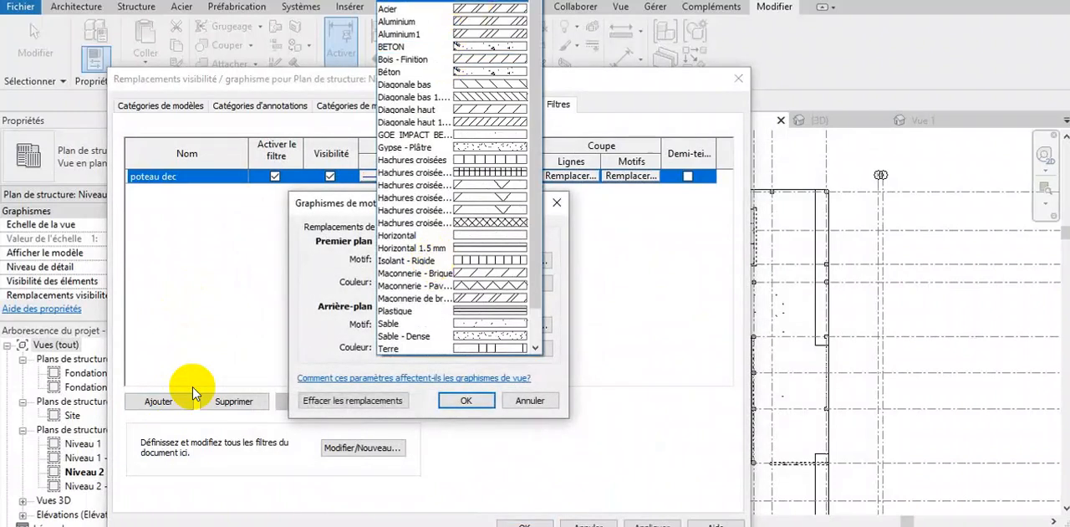
click(410, 282)
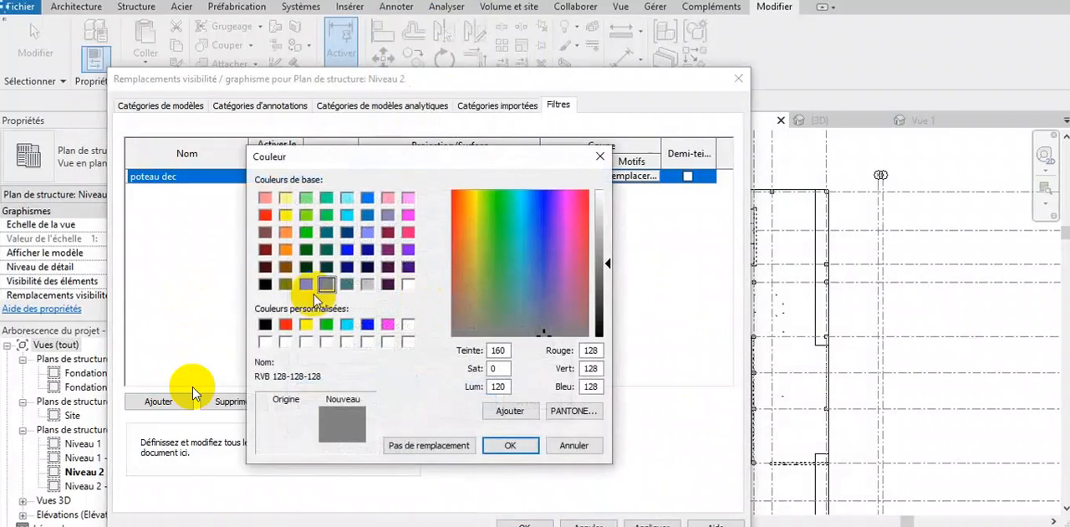
click(367, 324)
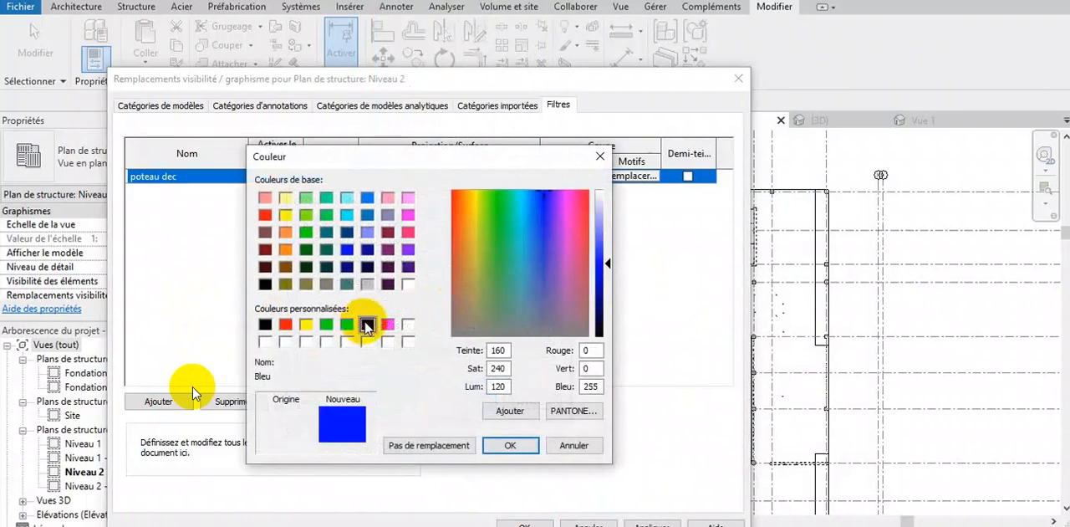
click(507, 445)
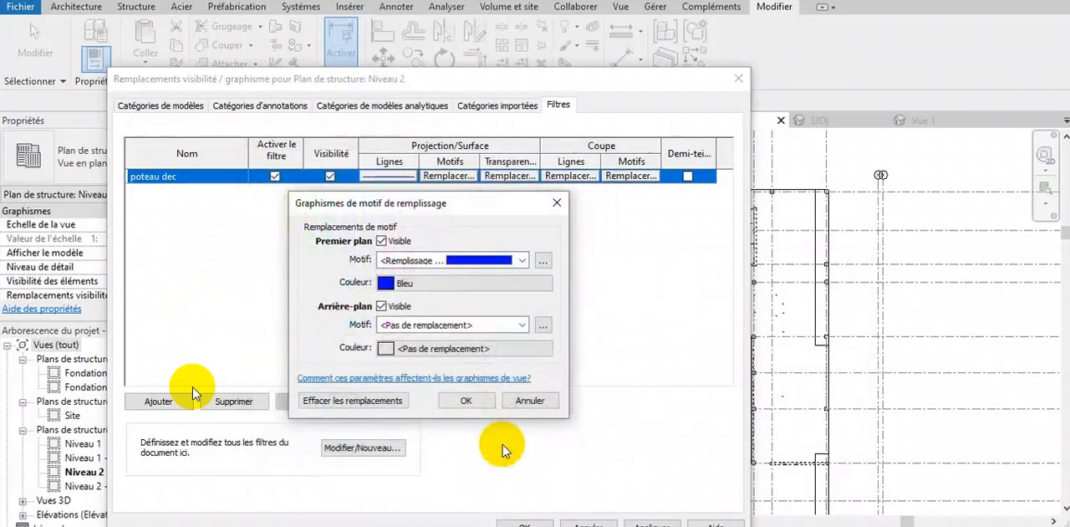
- Set the filter's background surface pattern to a solid blue fill (RGB 0-0-255) and apply the overrides to the Niveau 2 plan
click(474, 327)
click(445, 1)
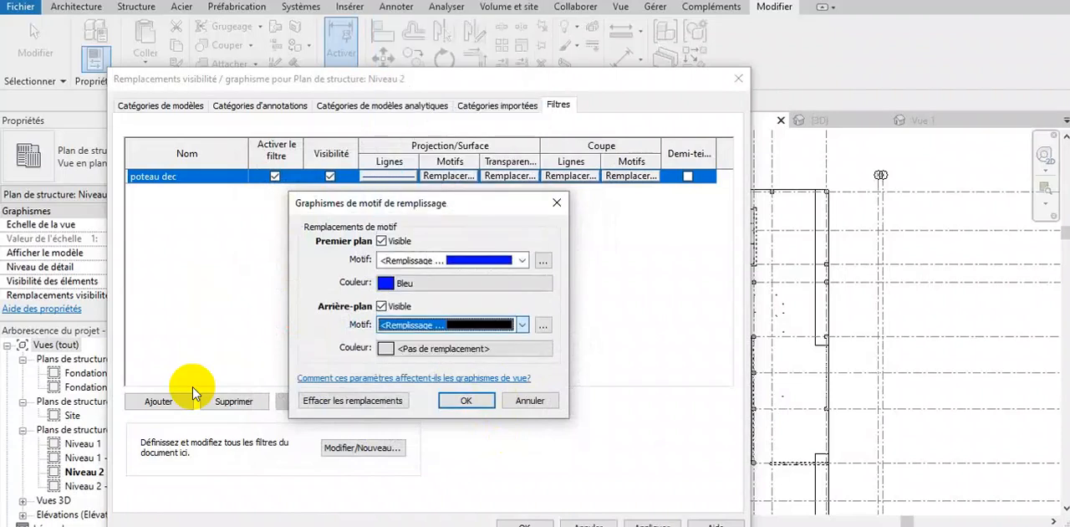
click(456, 349)
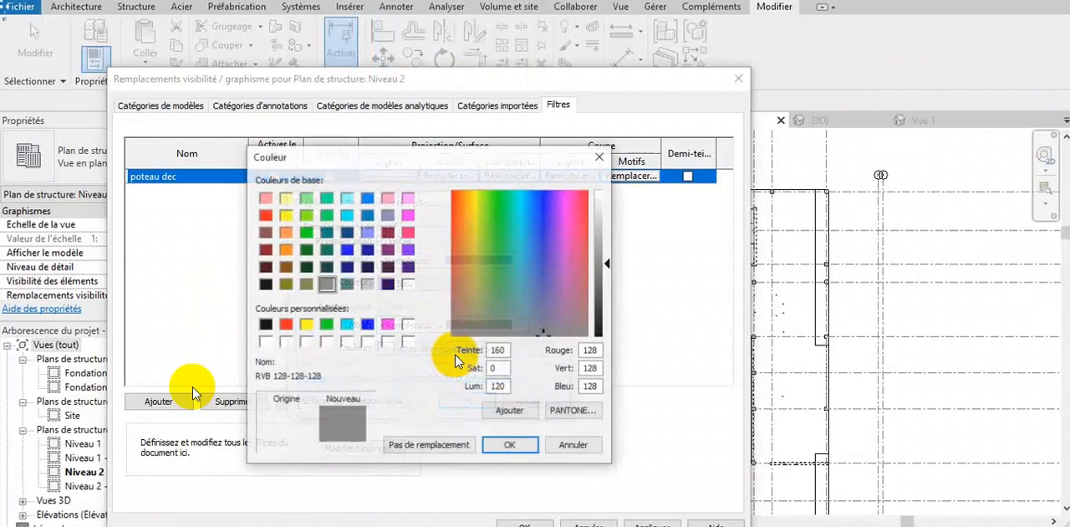
click(368, 324)
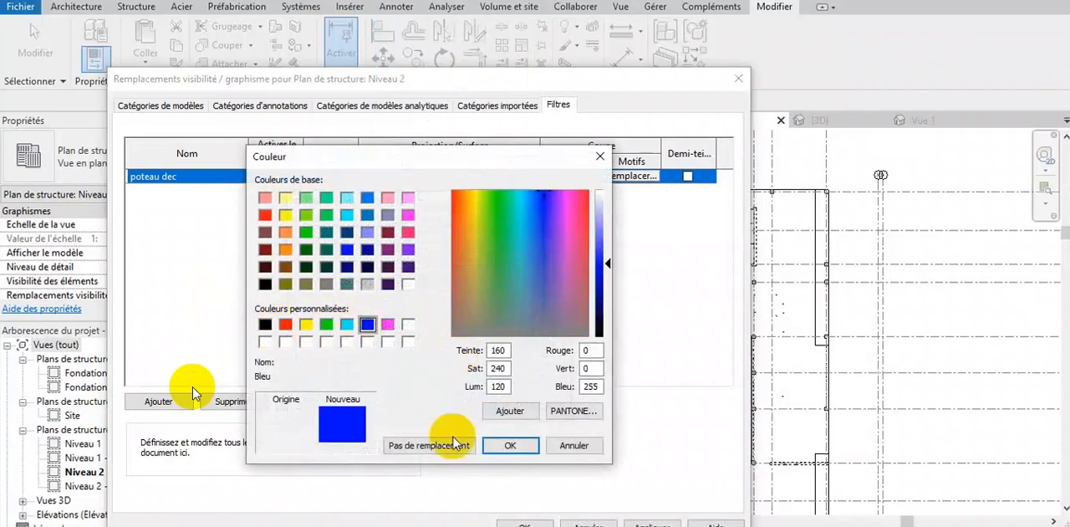
click(521, 450)
click(478, 403)
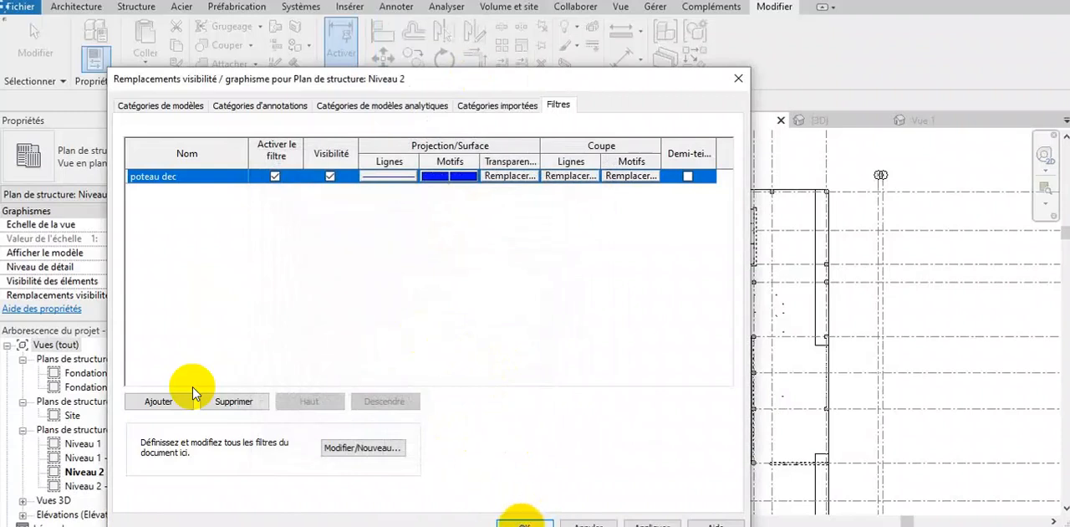
click(521, 522)
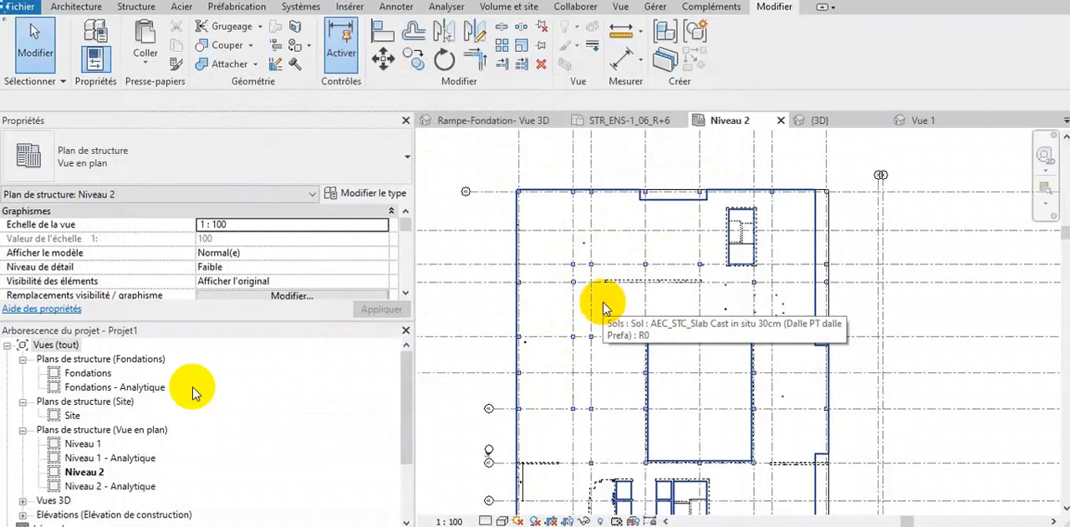
- Reopen the "poteau dec" filter definition from the Niveau 2 plan's visibility/graphics overrides
key(v)
key(g)
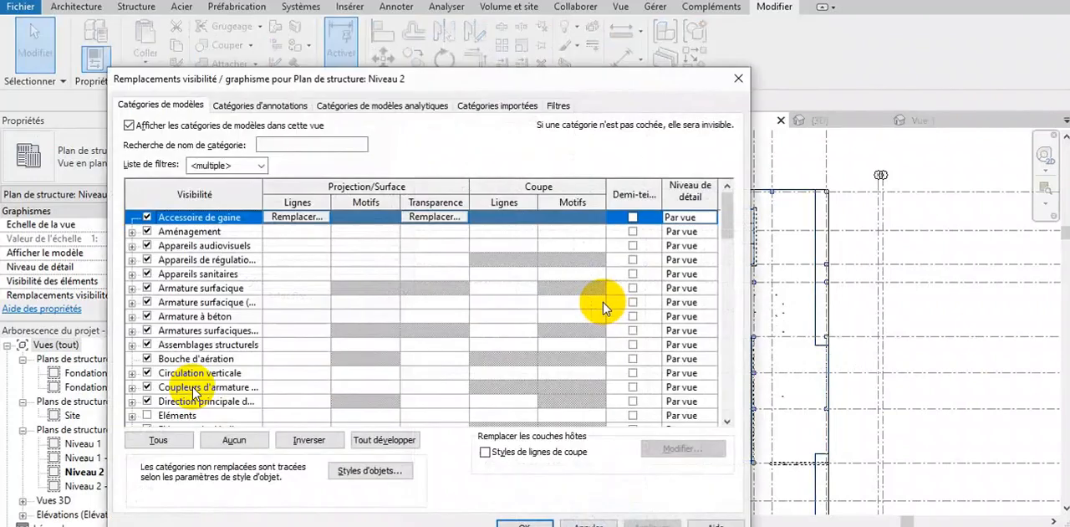
click(558, 105)
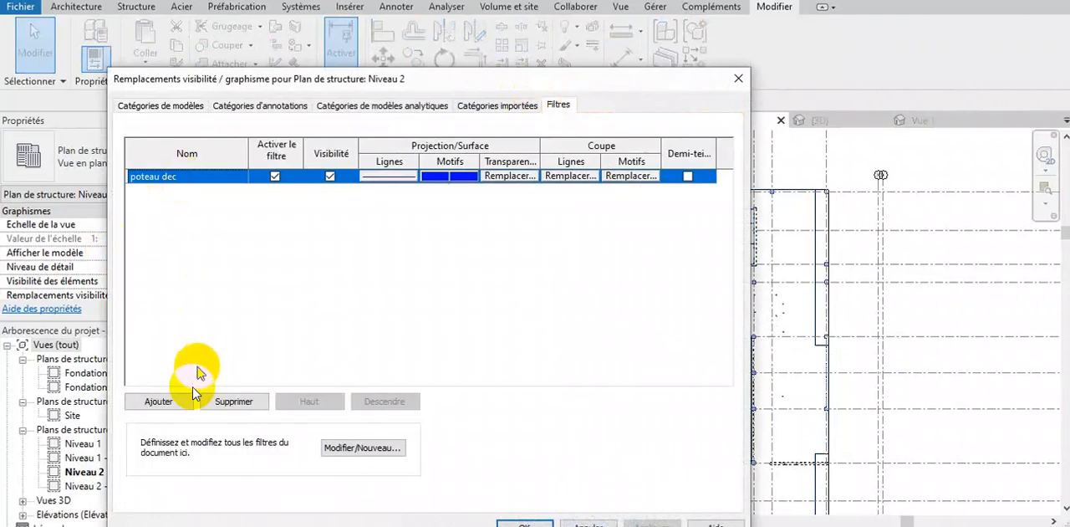
click(364, 451)
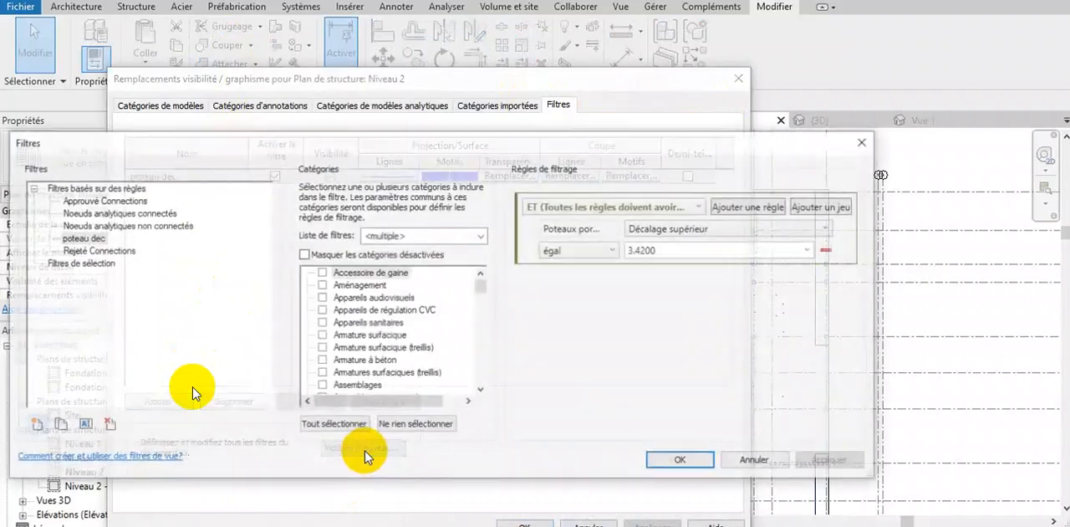